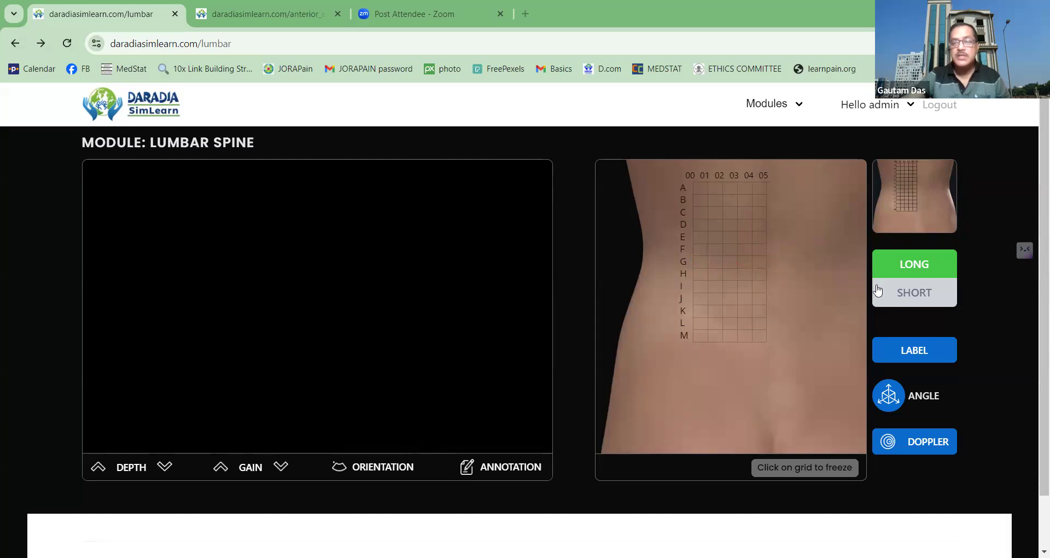
Switch the lumbar probe to short axis to scan near grid point F03
left_click(910, 297)
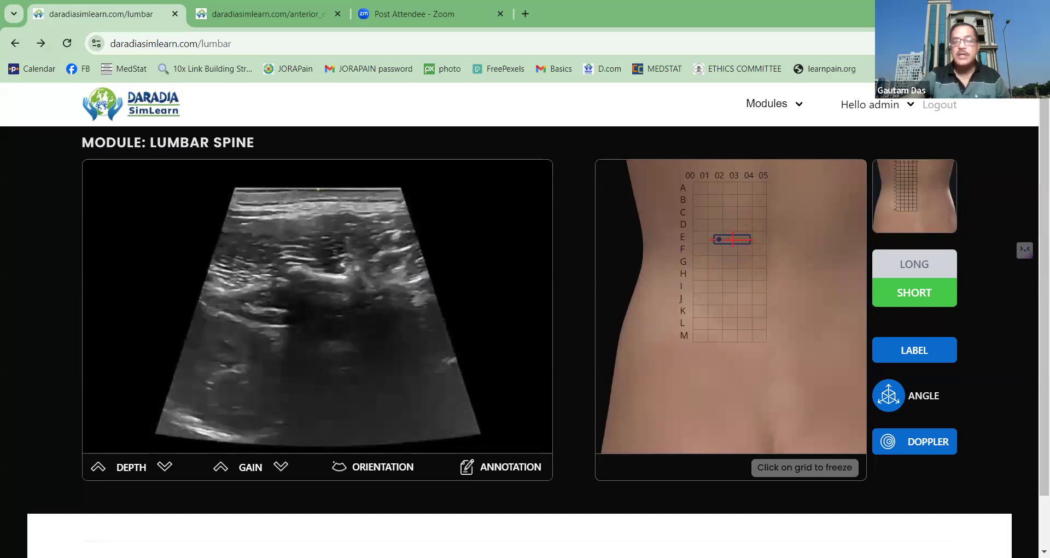
Return to long axis and freeze a lumbar scan taken near grid rows L–M
left_click(900, 265)
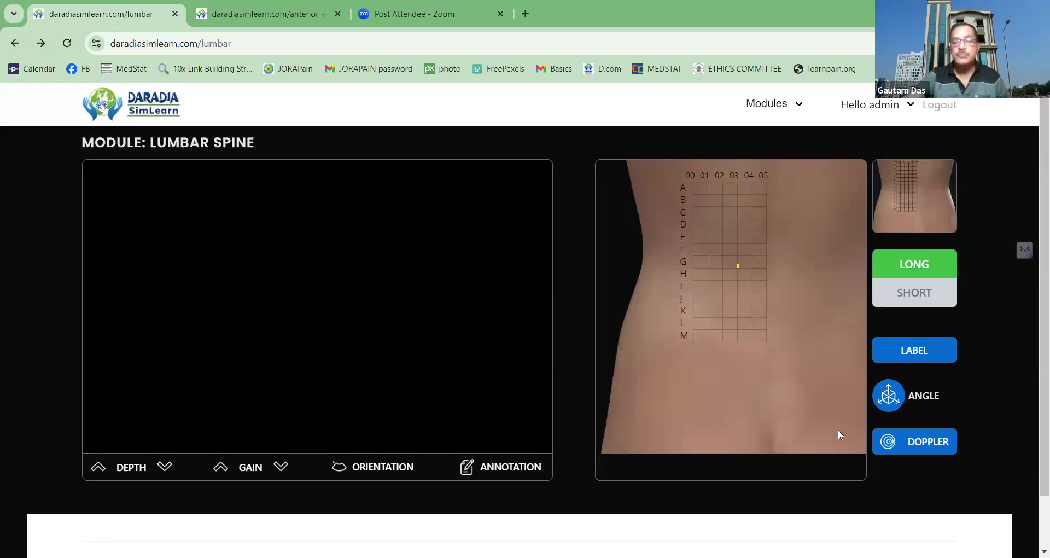
left_click(783, 405)
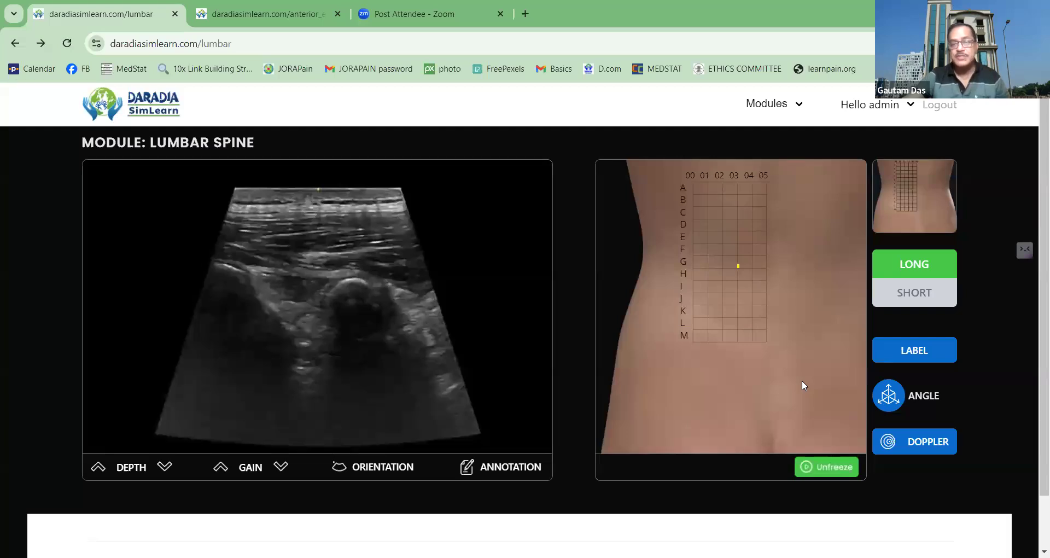
Flip the frozen scan's orientation left-to-right and back again
left_click(368, 469)
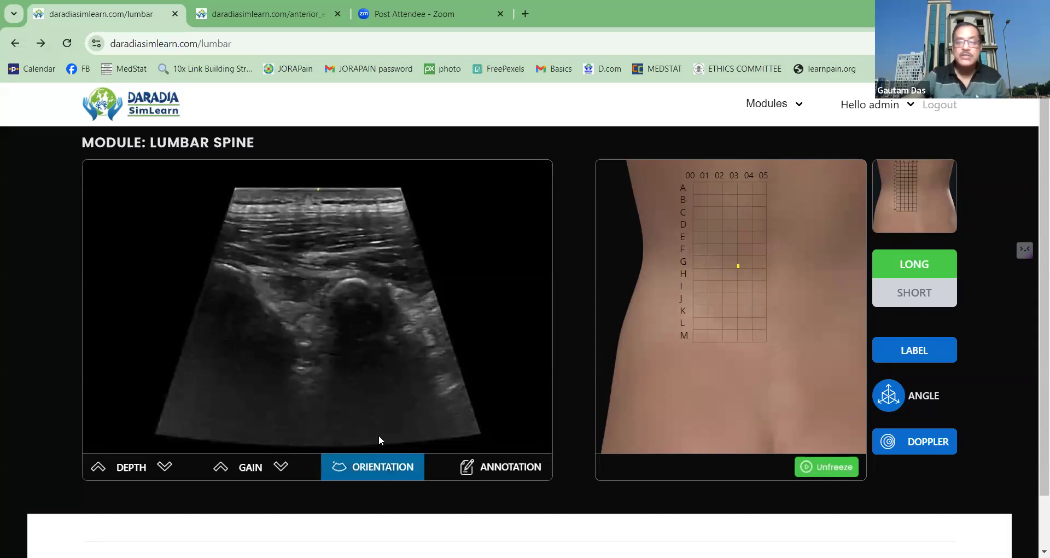
left_click(370, 470)
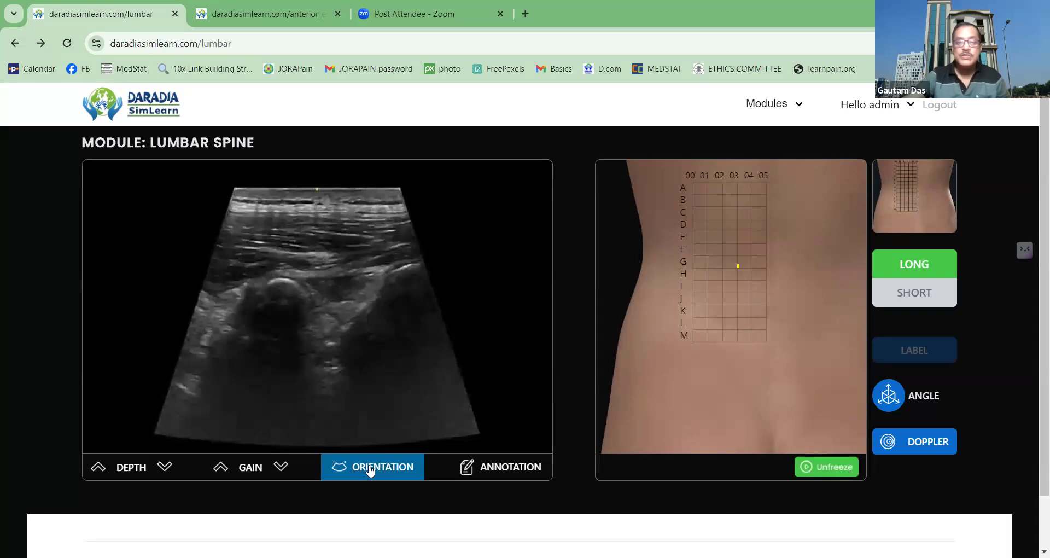
left_click(372, 470)
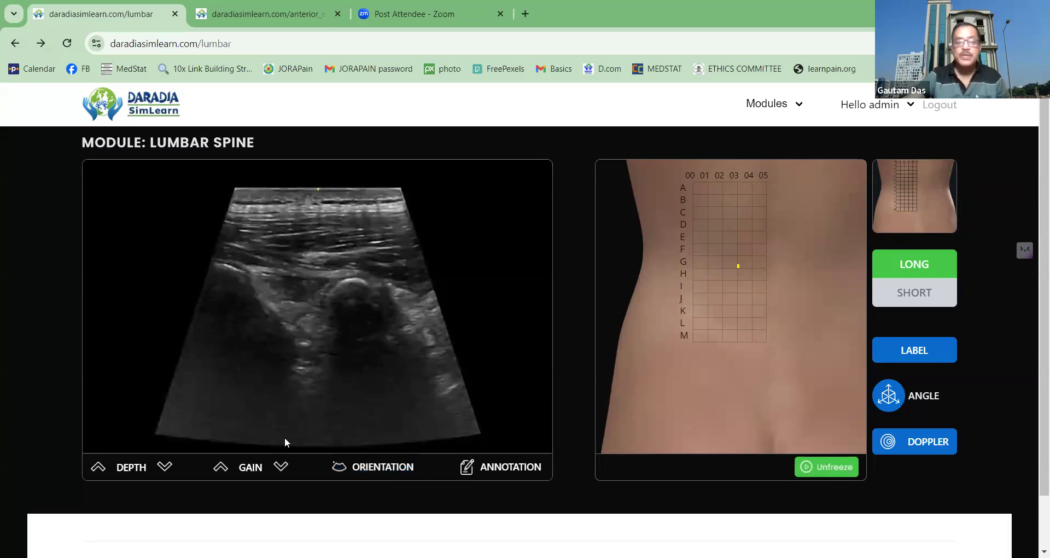
Raise and lower the gain and depth, then bring up the annotation tools
left_click(221, 468)
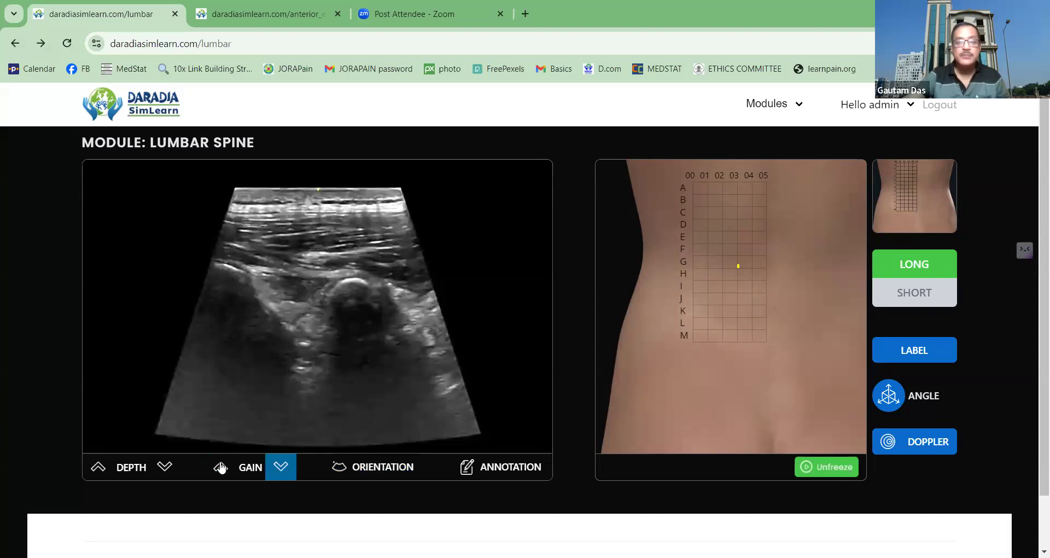
left_click(281, 468)
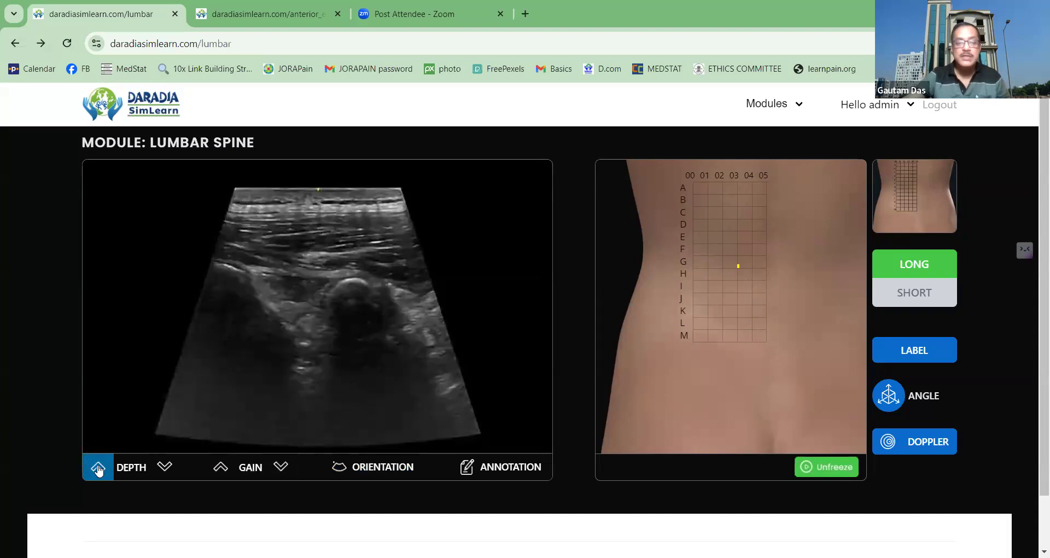
left_click(98, 467)
left_click(164, 466)
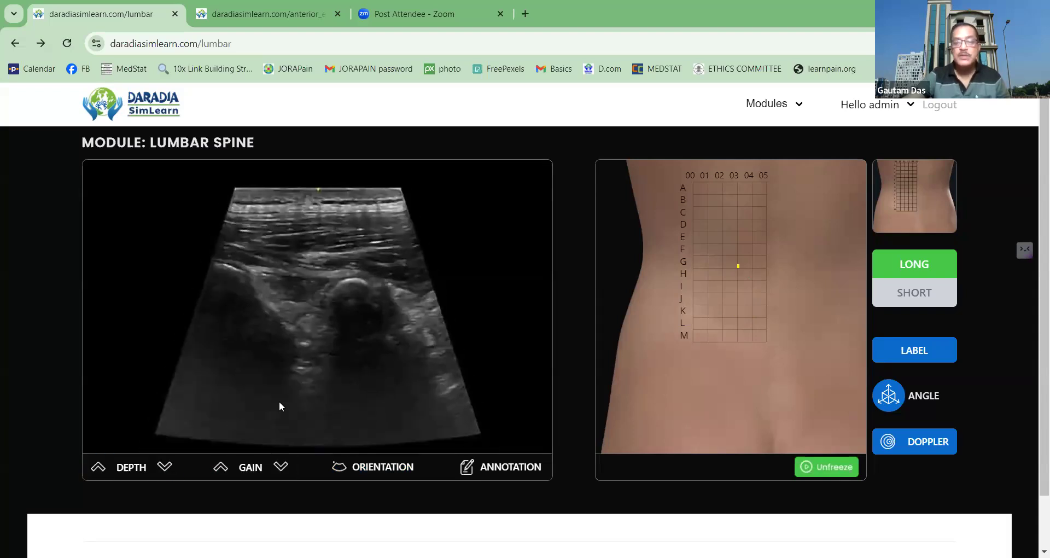
left_click(496, 468)
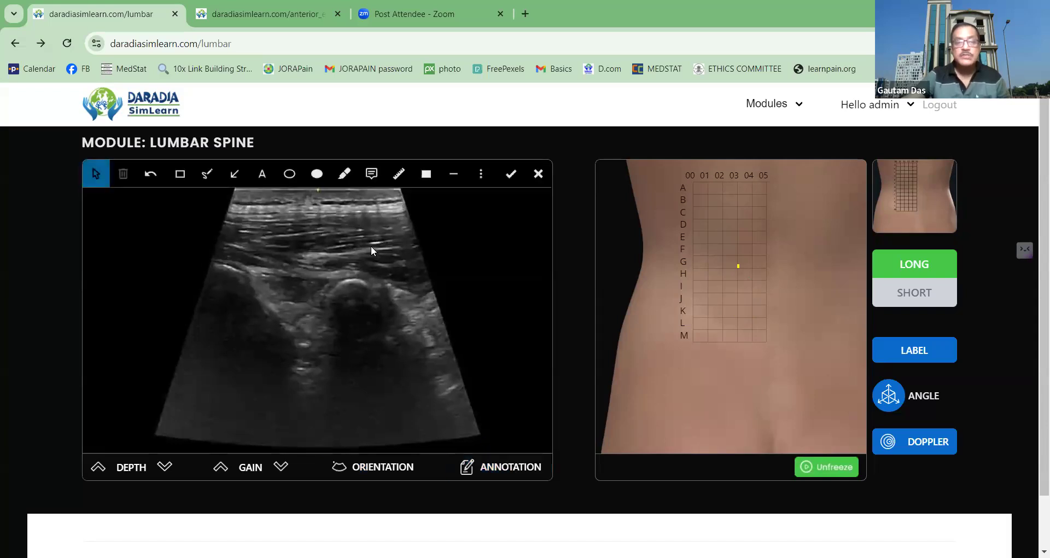
left_click(207, 174)
mouse_move(255, 224)
left_mouse_down()
mouse_move(308, 247)
mouse_move(276, 268)
mouse_move(359, 227)
left_mouse_up()
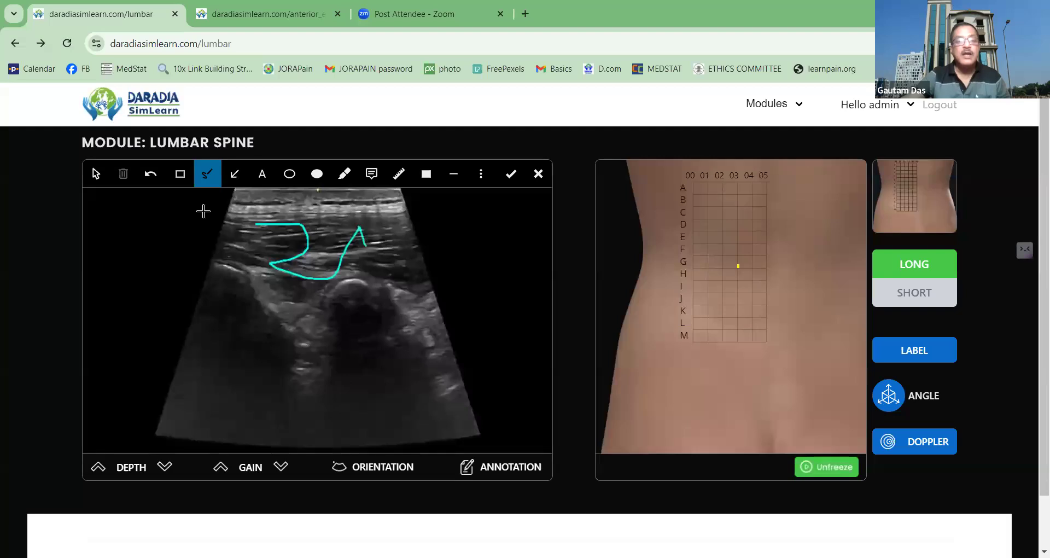
left_click(149, 174)
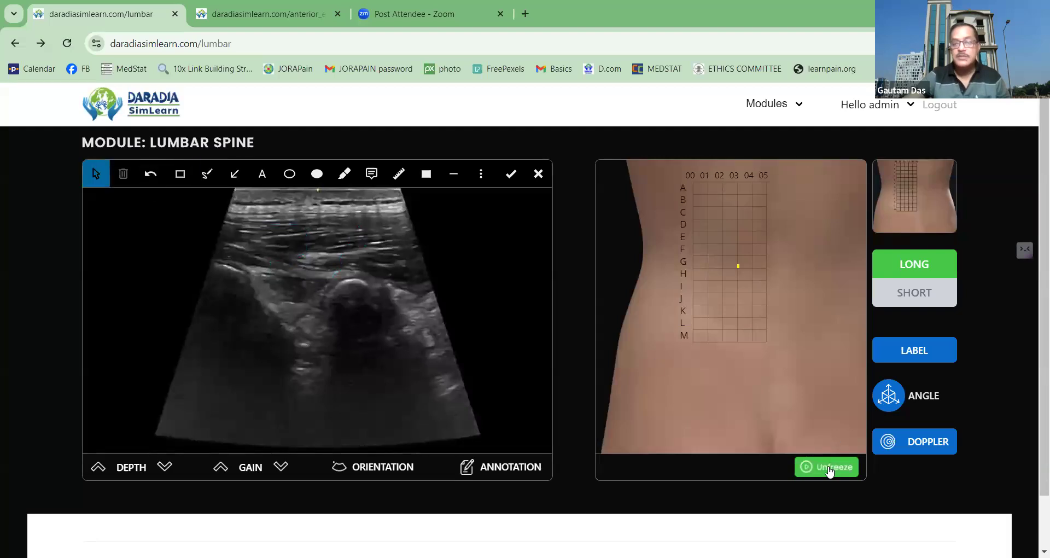
left_click(764, 284)
Turn on labelled anatomy and freeze labelled column 04 scans showing the Lamina, then the transverse process
left_click(738, 266)
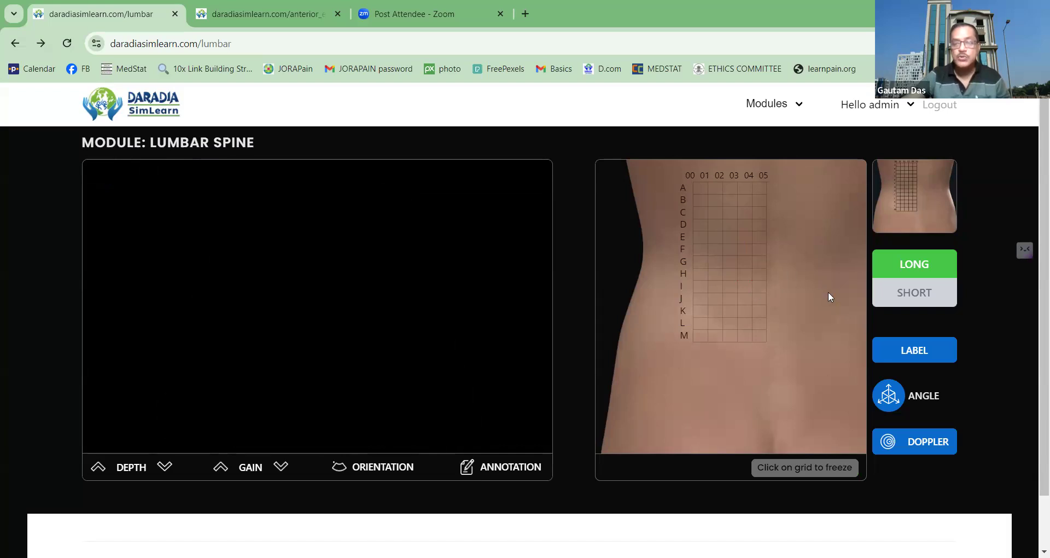
left_click(909, 351)
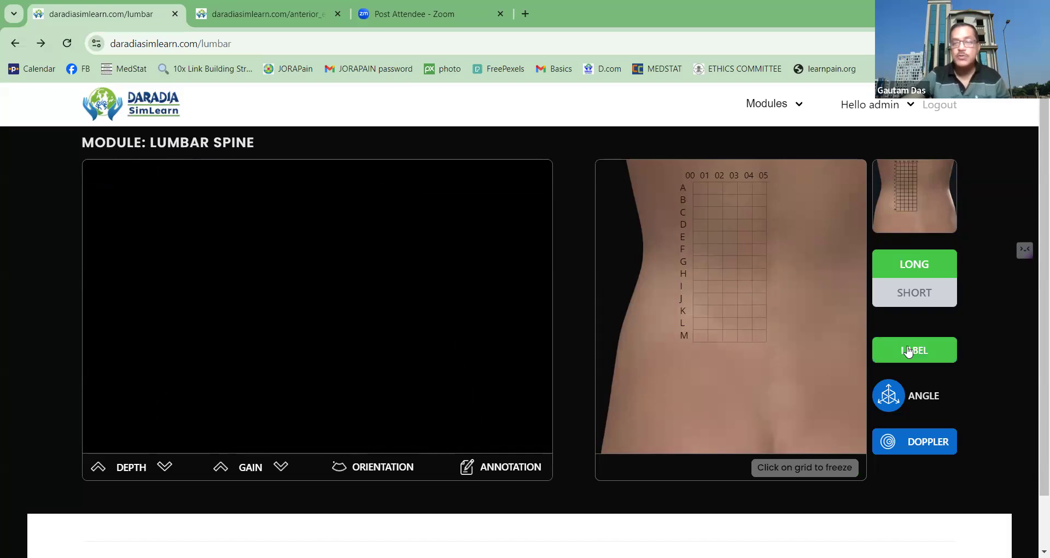
left_click(909, 351)
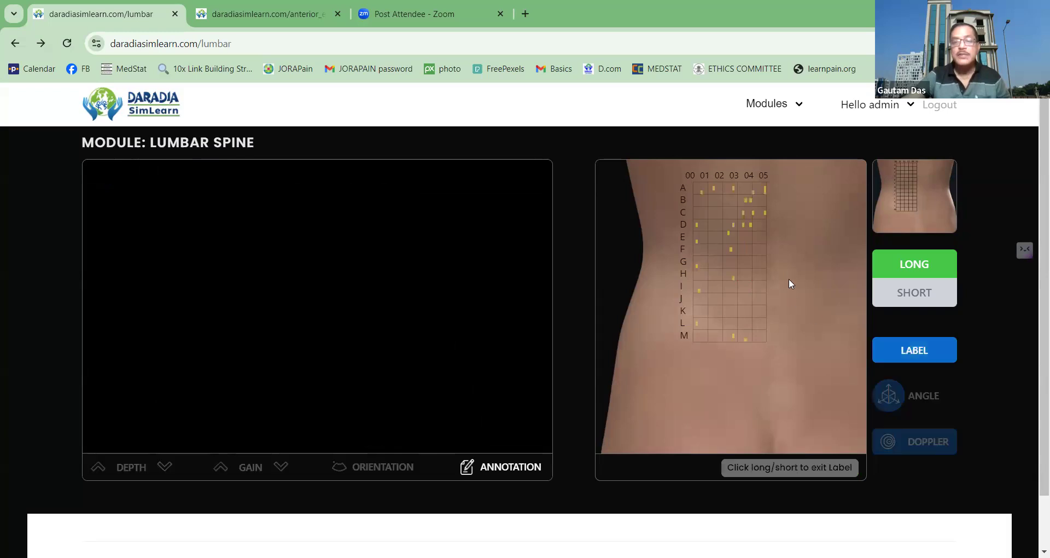
left_click(738, 315)
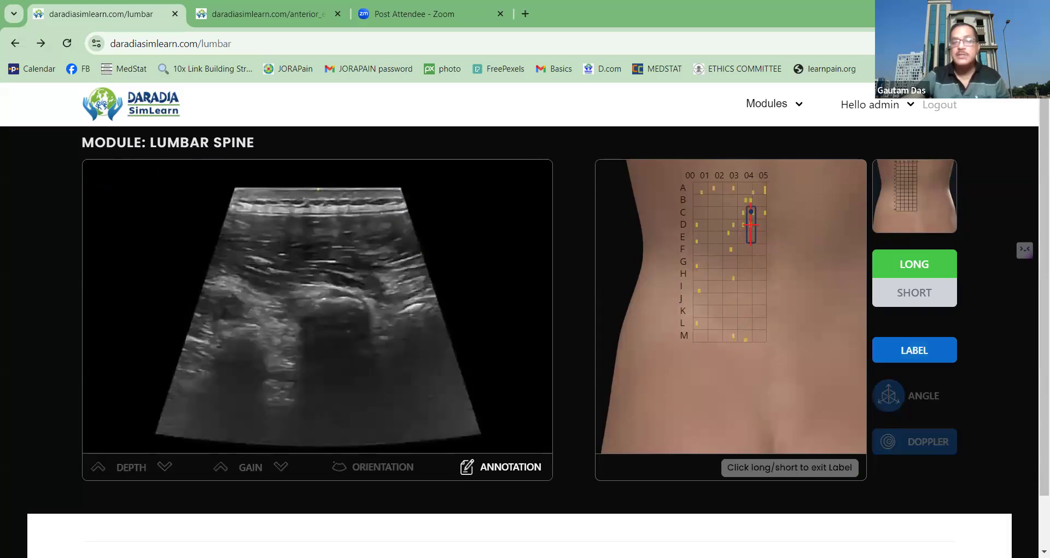
left_click(751, 224)
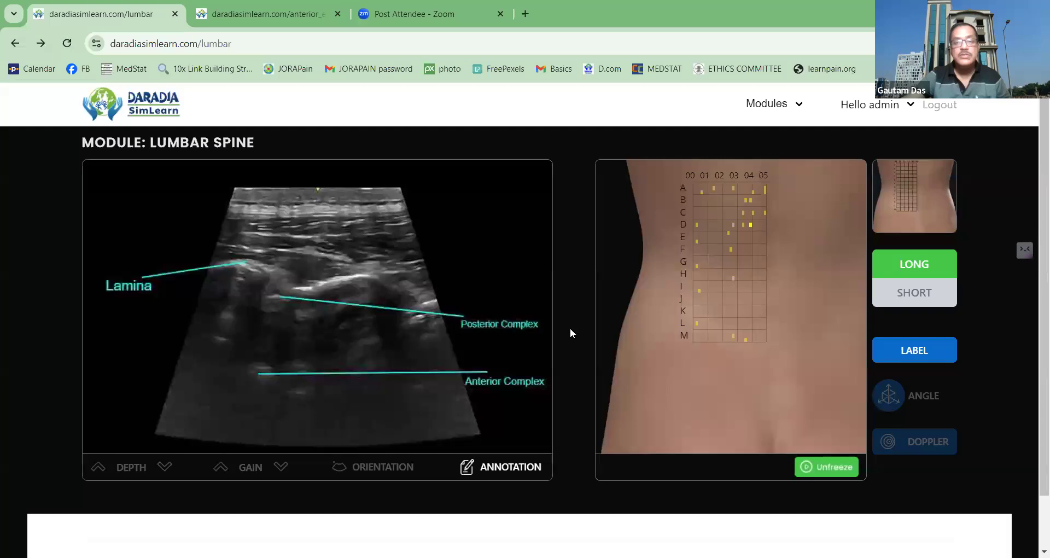
left_click(727, 234)
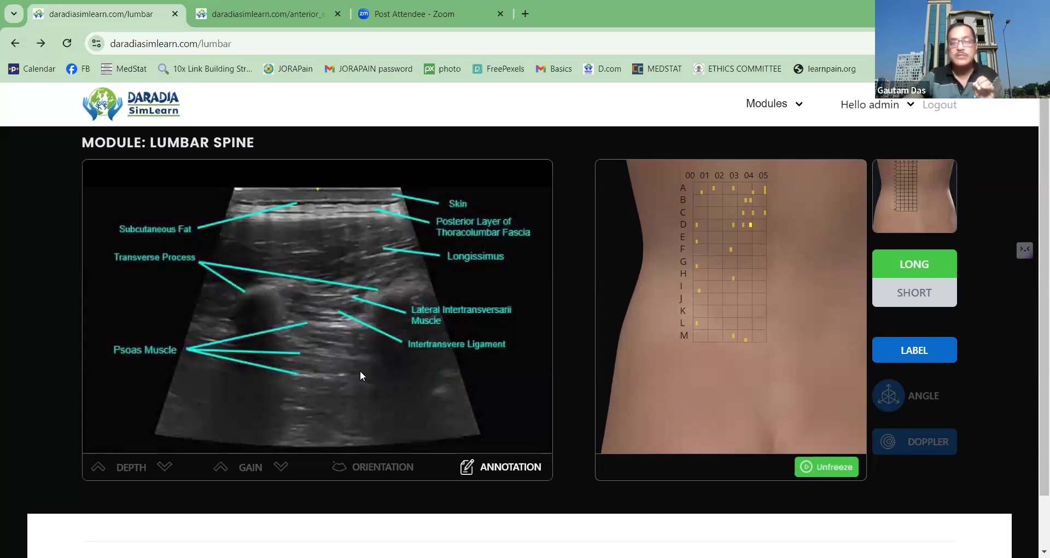
Clear the labelled scan and slide the probe down the grid from column 04
left_click(891, 358)
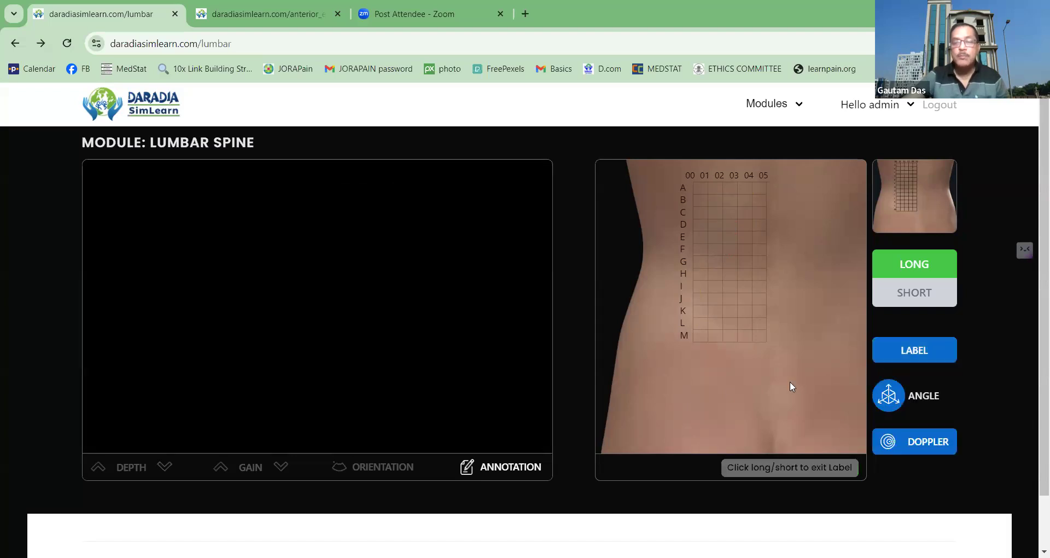
left_click(755, 219)
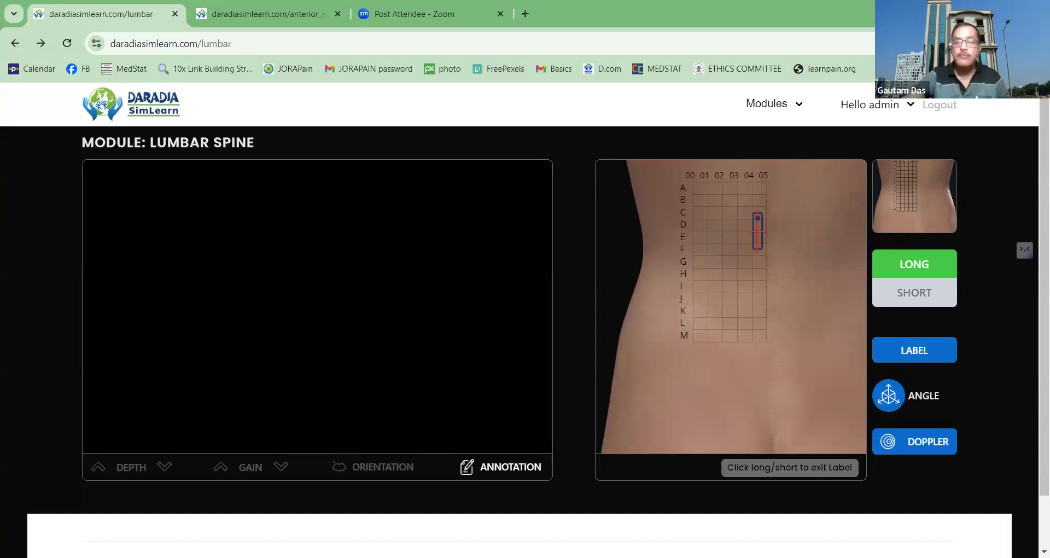
mouse_move(756, 219)
left_mouse_down()
mouse_move(717, 221)
mouse_move(711, 243)
mouse_move(749, 347)
mouse_move(759, 290)
mouse_move(785, 301)
left_mouse_up()
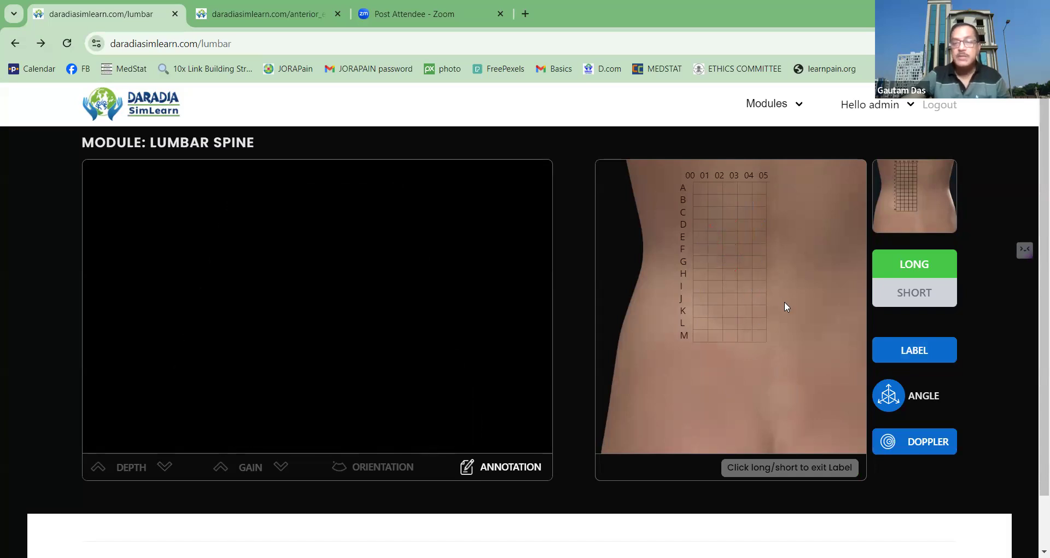
In angle mode, freeze the probe at column 04, rows F–H, tilt it from -5 to 10, then exit to long axis
left_click(888, 401)
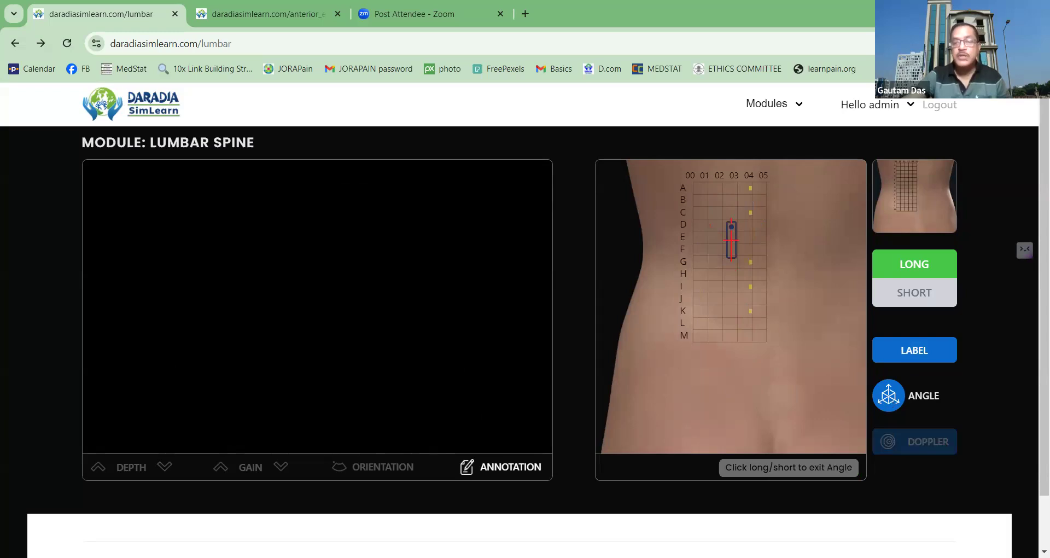
left_click(751, 262)
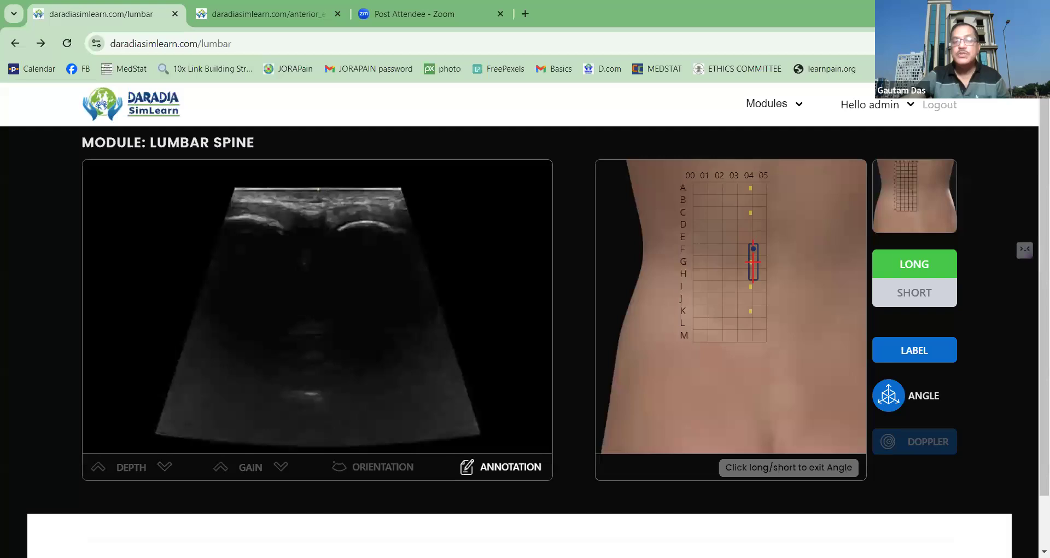
left_click(750, 261)
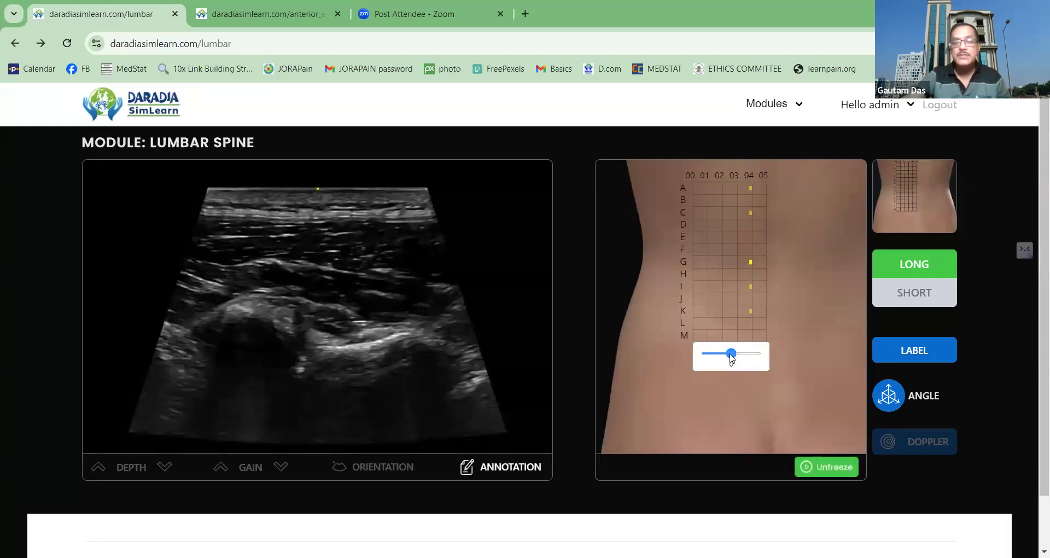
left_click_drag(734, 358, 726, 357)
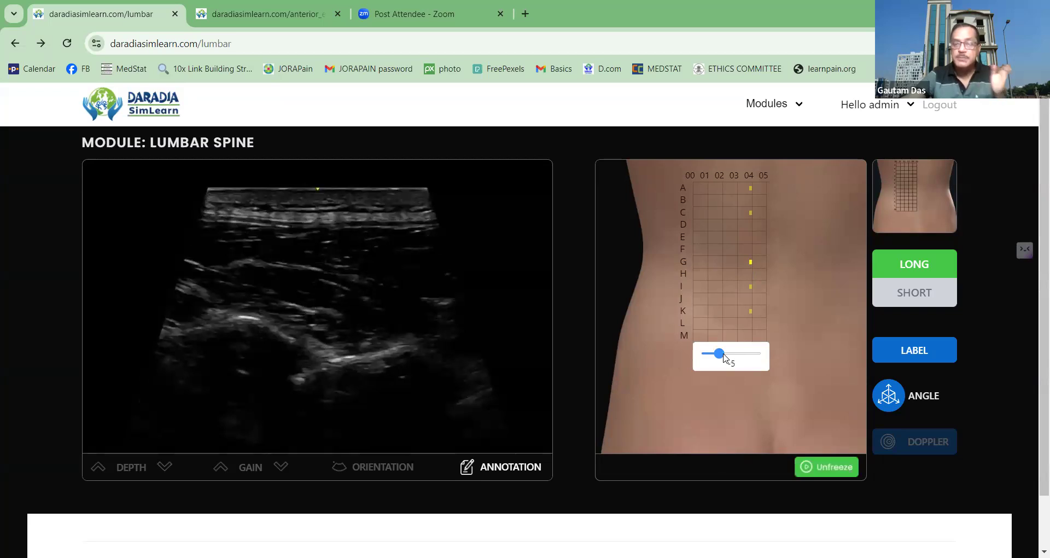
left_click_drag(723, 357, 756, 356)
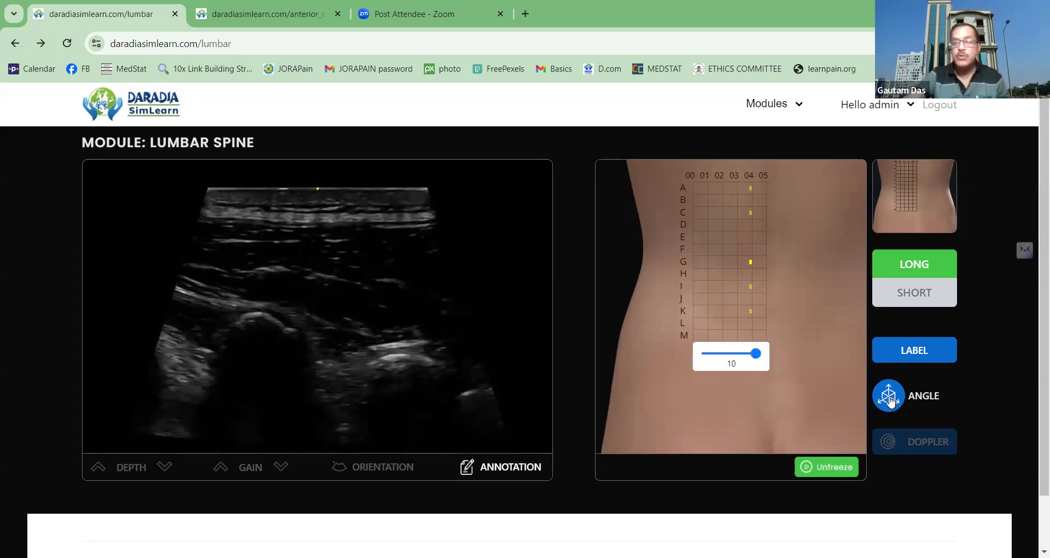
left_click(894, 296)
left_click(903, 270)
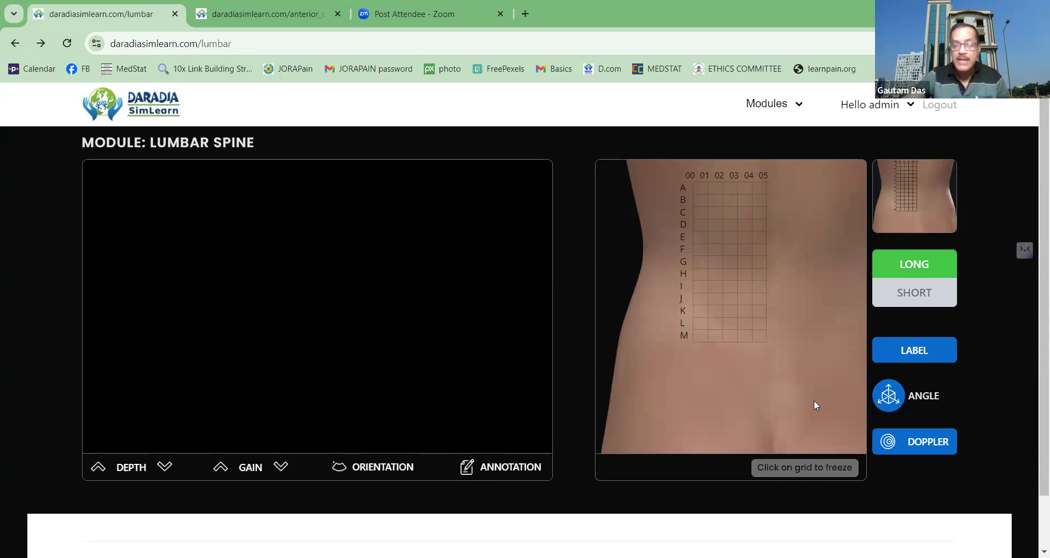
Freeze a Doppler scan at column 03, row F, then resume live Doppler scanning
left_click(903, 443)
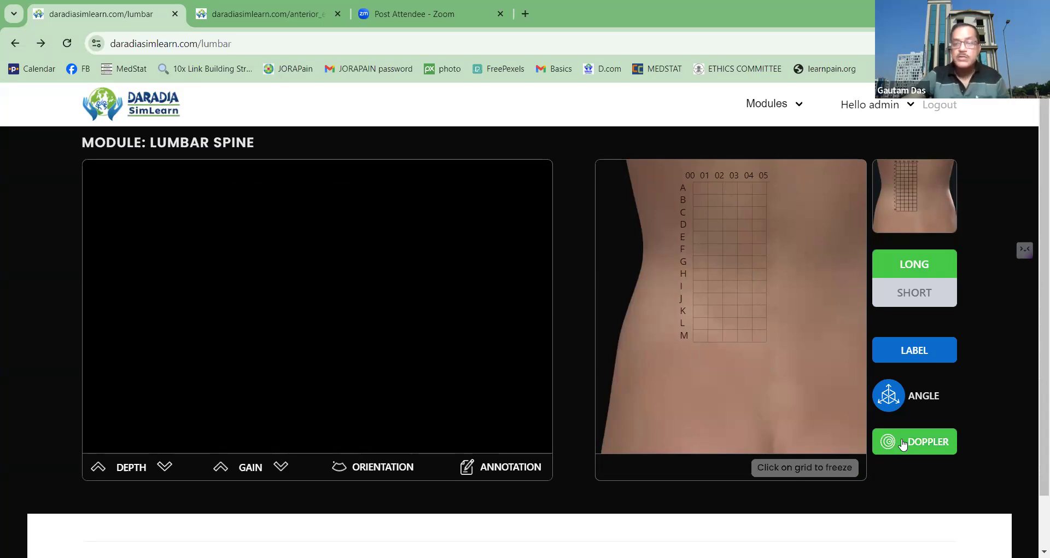
left_click(903, 443)
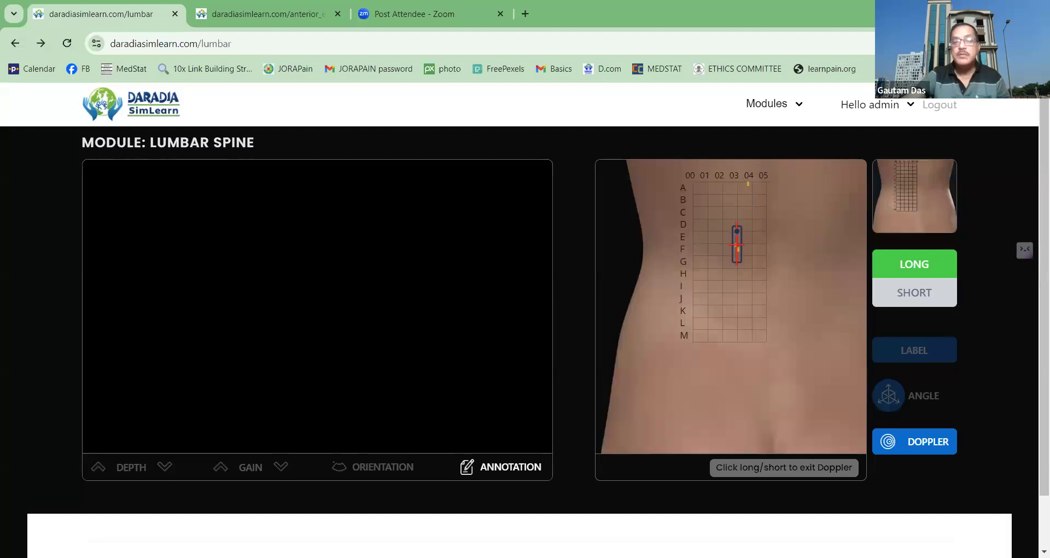
left_click(738, 245)
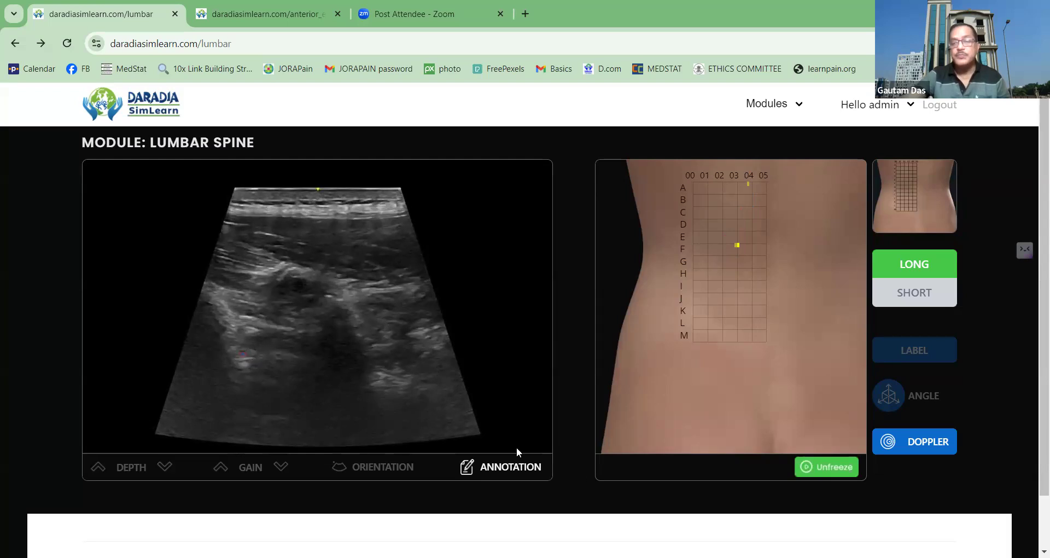
left_click(908, 443)
left_click(910, 447)
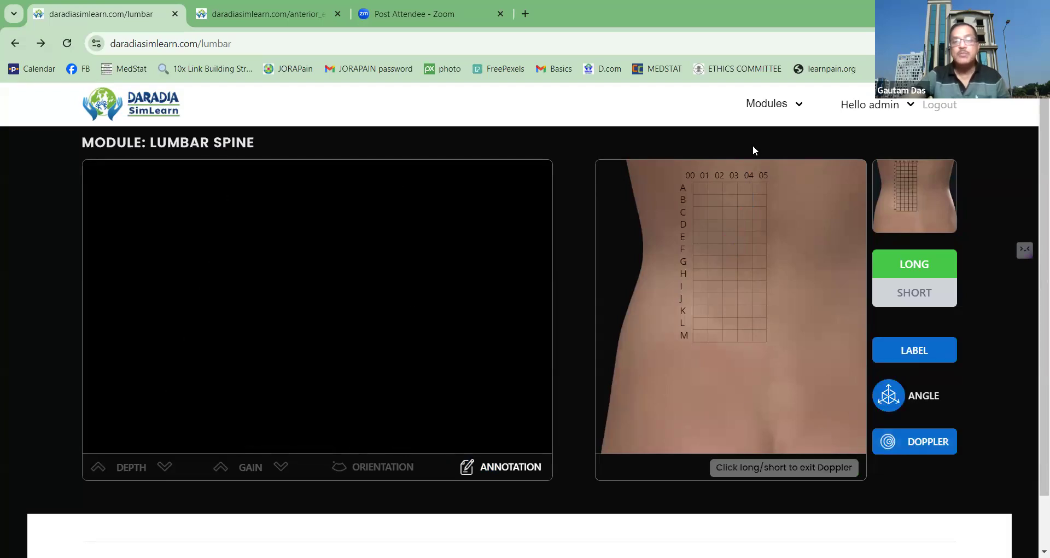
Open Modules > Elbow > Anterior Elbow and bring up its anterior_elbow tab
left_click(798, 108)
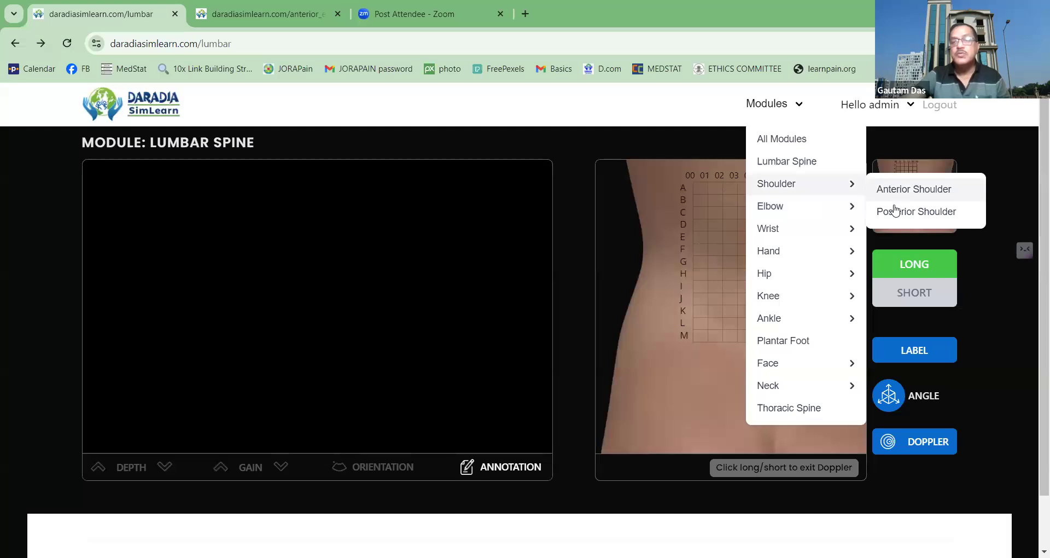
mouse_move(852, 210)
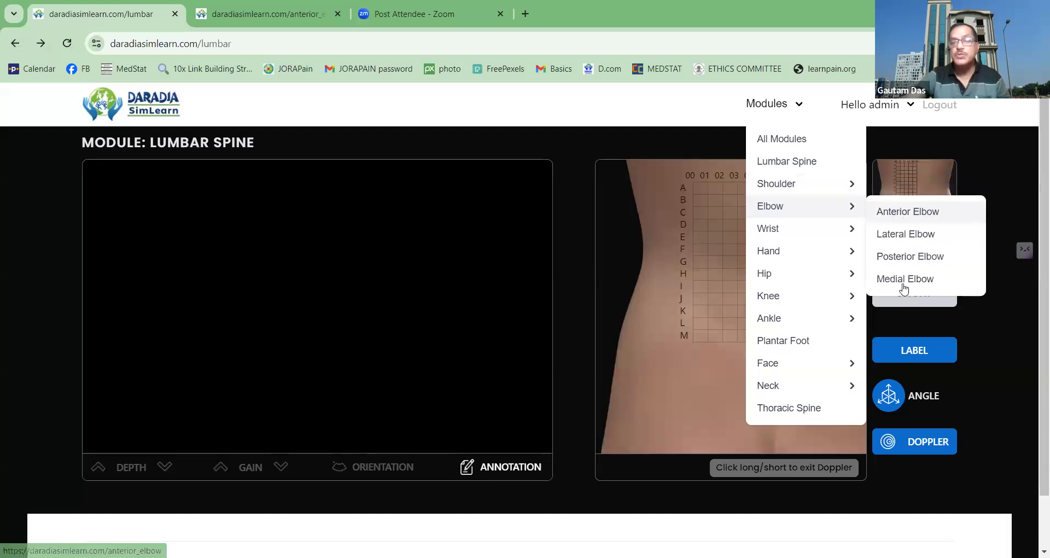
left_click(889, 212)
left_click(236, 2)
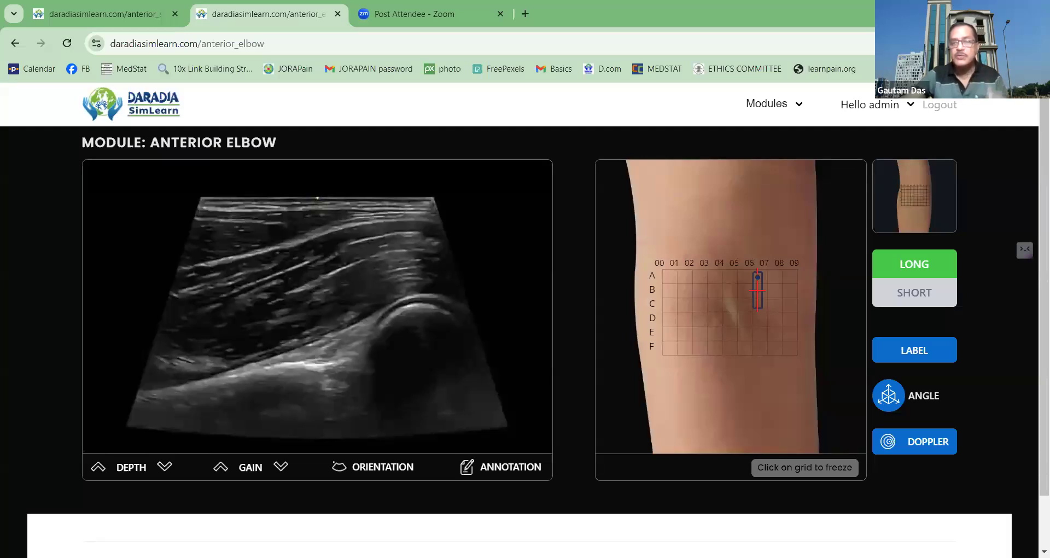
Set the elbow probe to short axis and scan near row B, then open and dismiss the Modules list
left_click(757, 277)
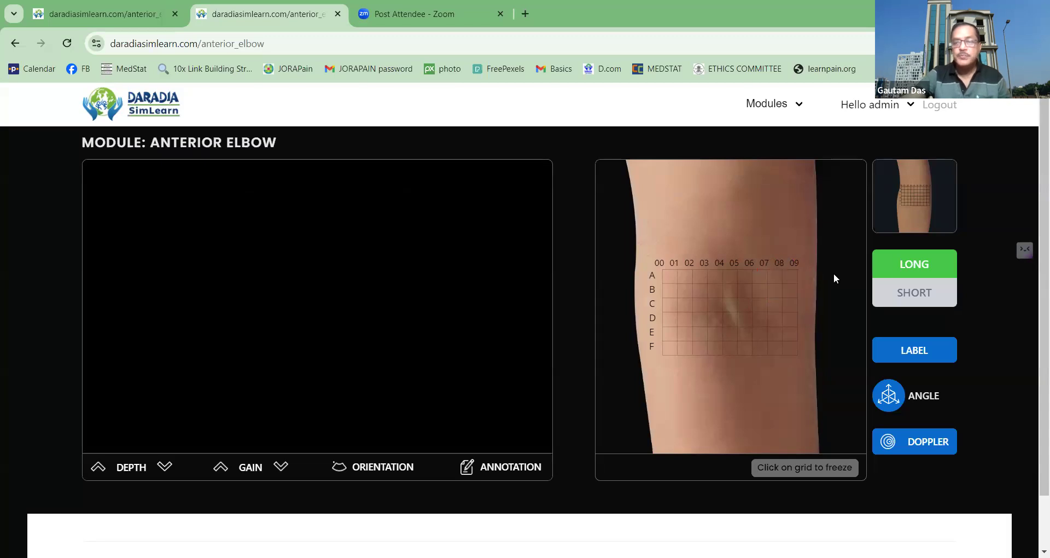
left_click(910, 294)
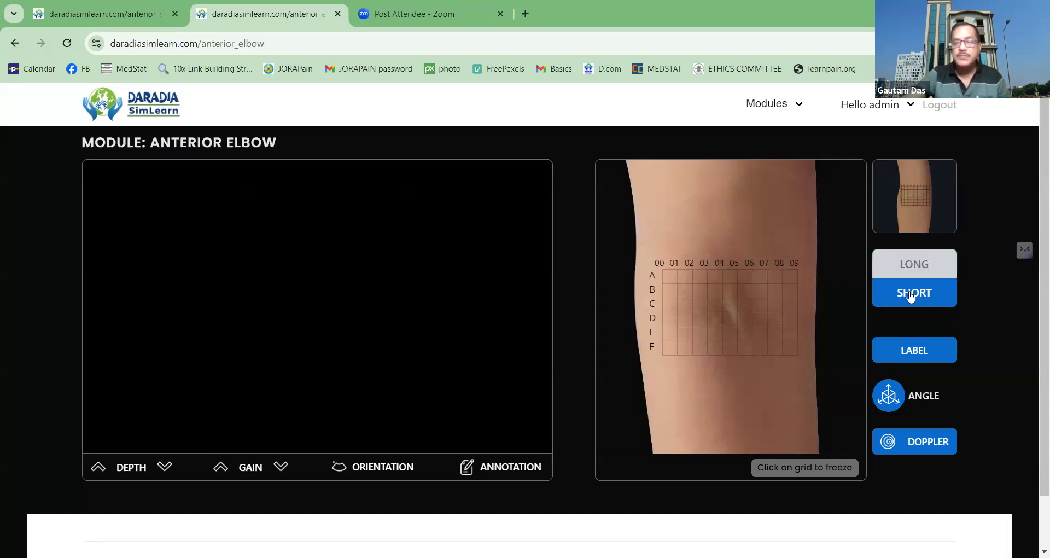
left_click(738, 295)
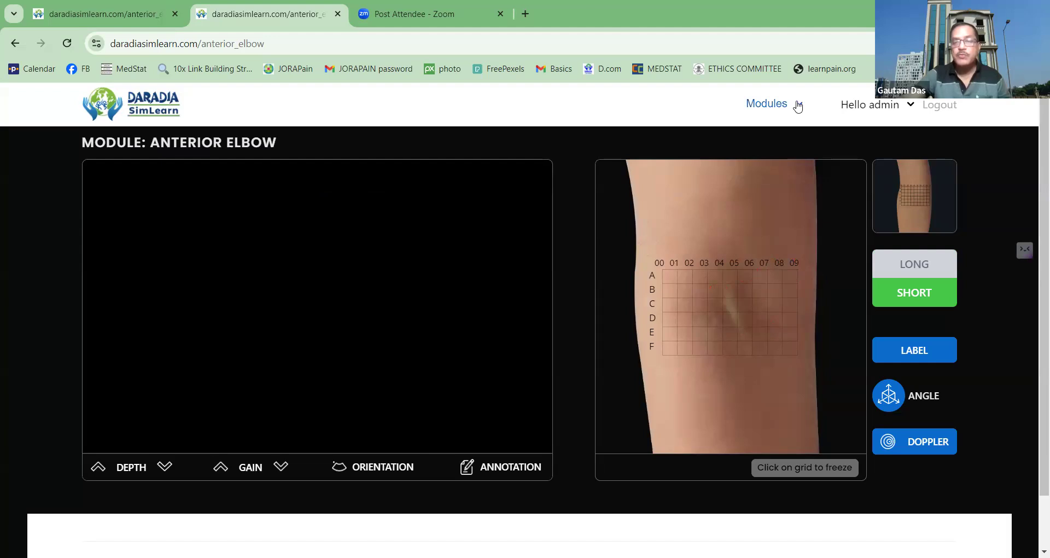
left_click(797, 105)
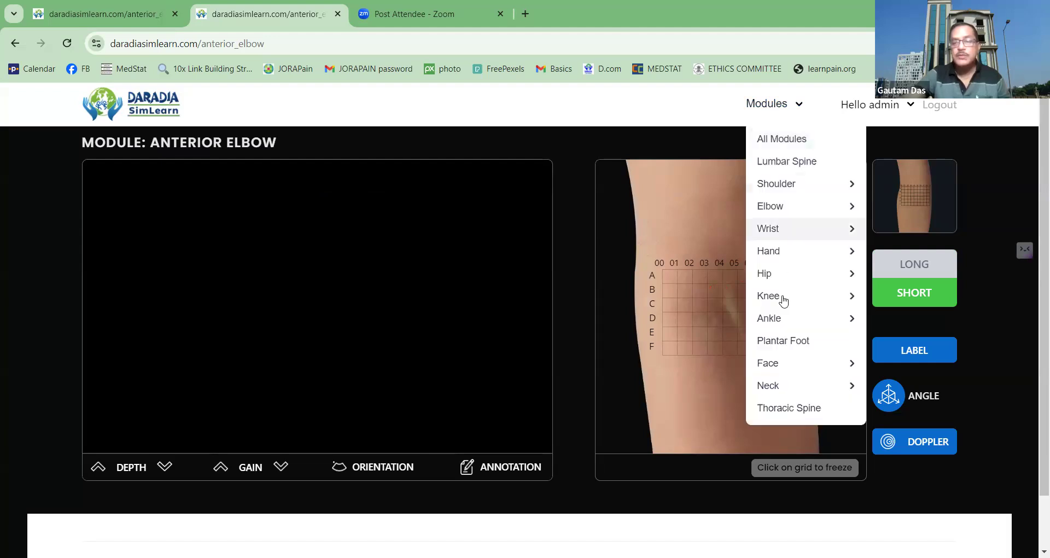
left_click(705, 227)
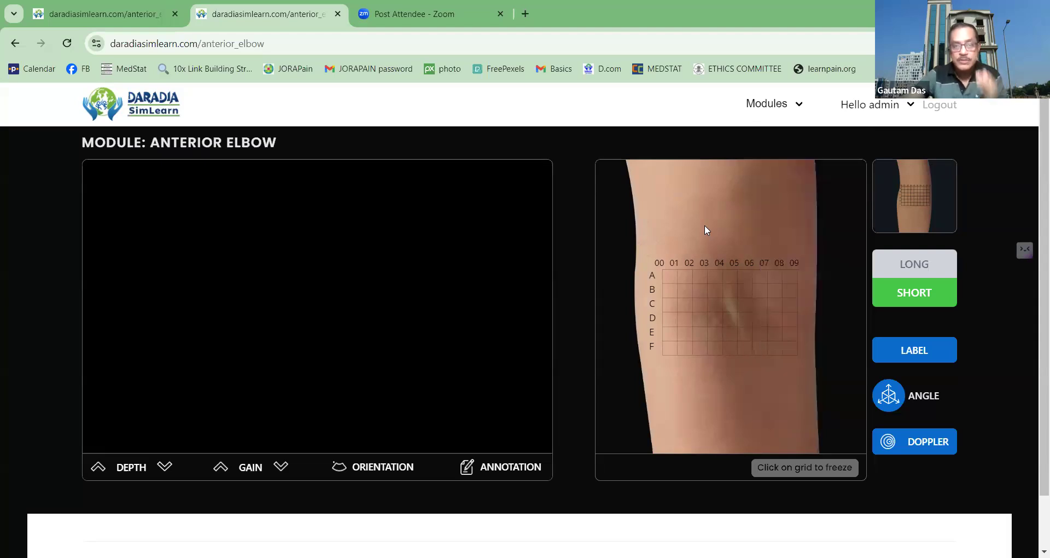